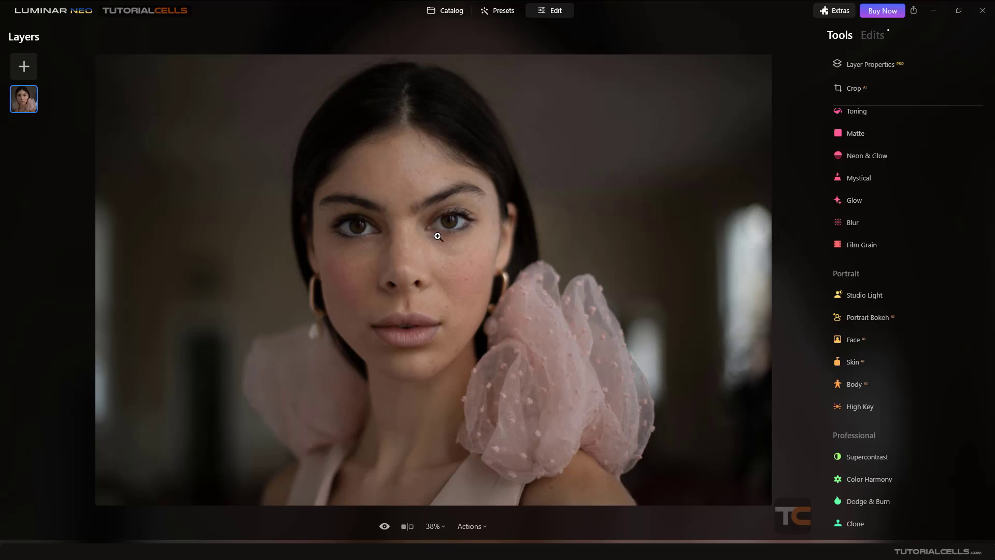
# Apply Studio Light to the portrait, raise the light's Amount to 39 and position it just above the ruffled sleeve beside the face.
pyautogui.click(857, 298)
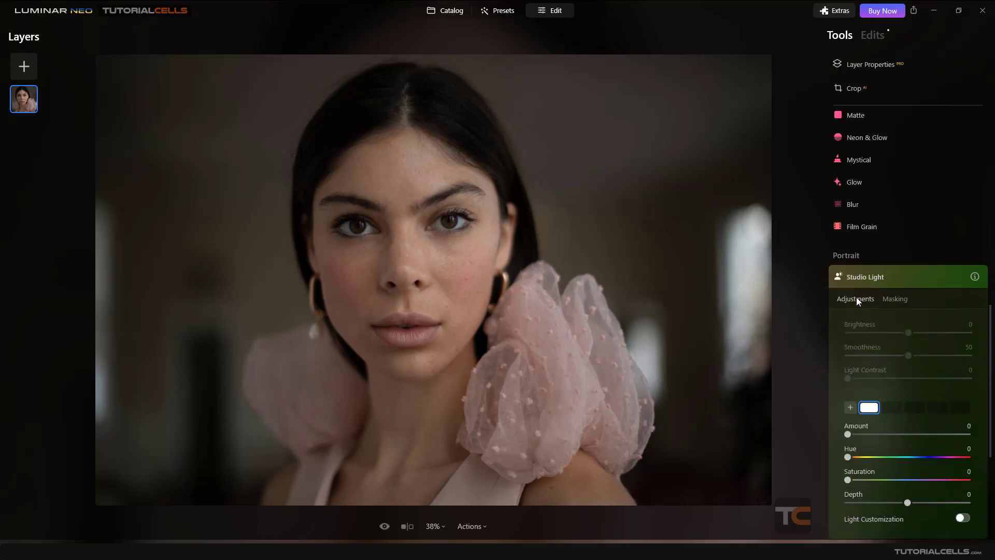
pyautogui.click(851, 295)
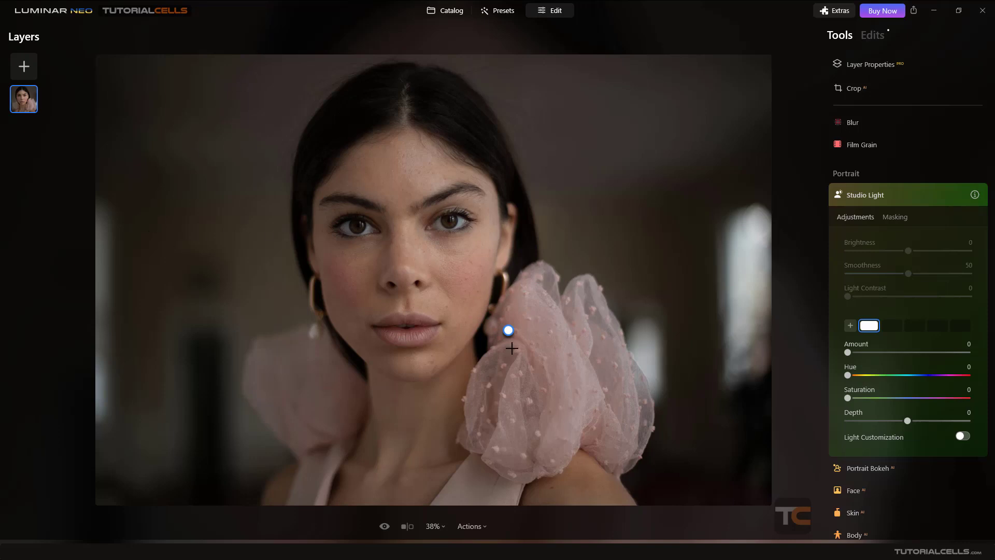
pyautogui.moveTo(509, 332); pyautogui.dragTo(591, 234)
pyautogui.moveTo(578, 229); pyautogui.dragTo(578, 238)
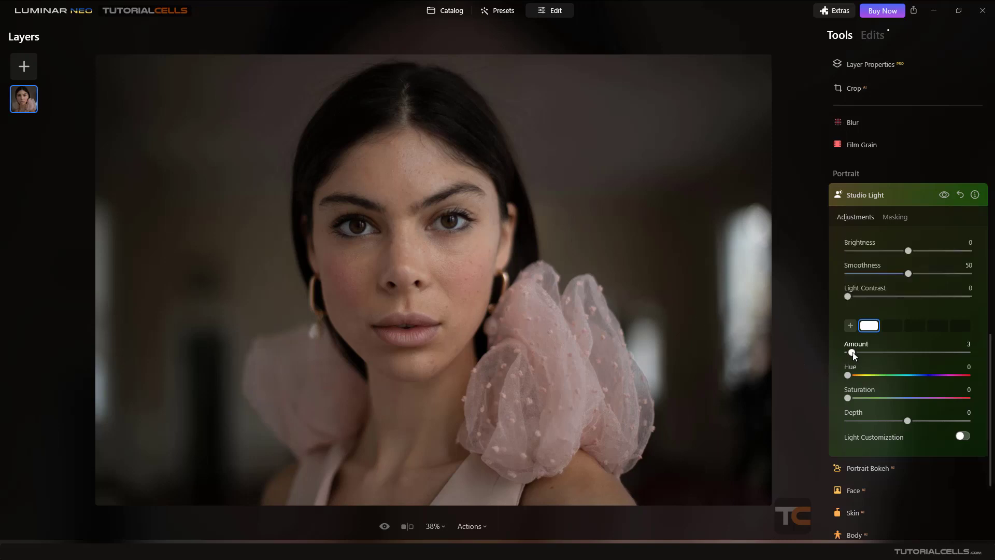
pyautogui.moveTo(848, 353); pyautogui.dragTo(894, 356)
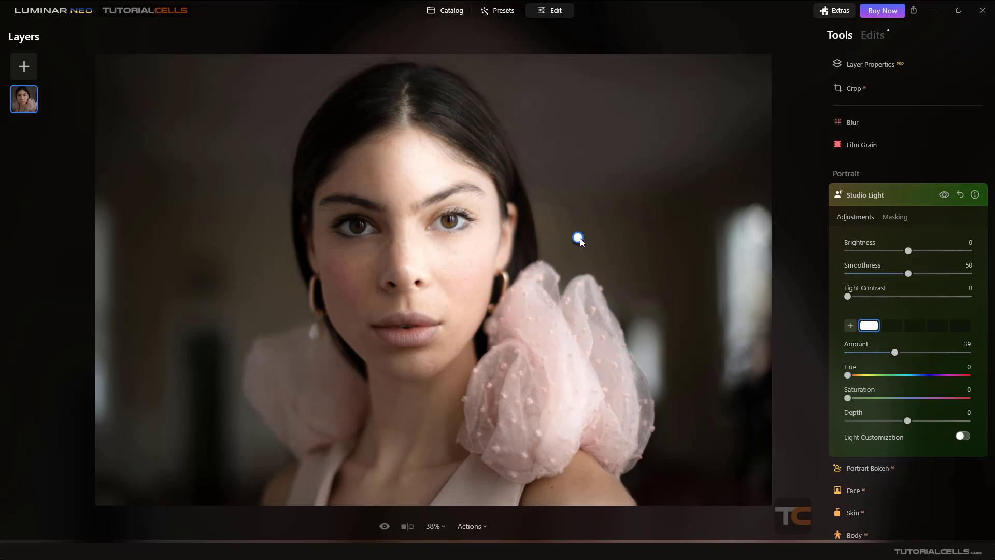
pyautogui.moveTo(579, 239); pyautogui.dragTo(487, 169)
pyautogui.moveTo(434, 150); pyautogui.dragTo(573, 262)
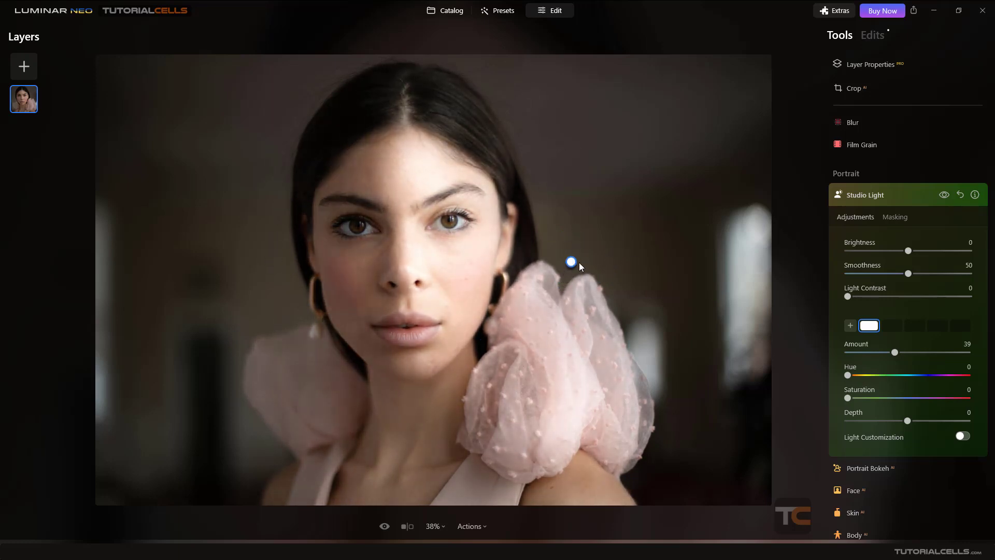
# Set Studio Light's Brightness to -10, Smoothness to 61 and Light Contrast to 4, with the light moved slightly upward at Depth -1.
pyautogui.moveTo(908, 251); pyautogui.dragTo(838, 275)
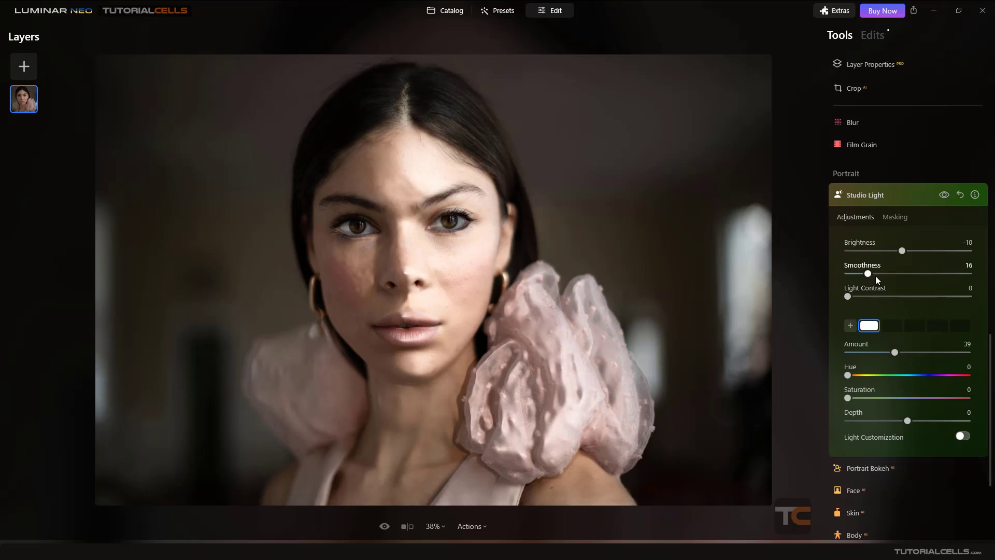
pyautogui.moveTo(911, 277); pyautogui.dragTo(924, 276)
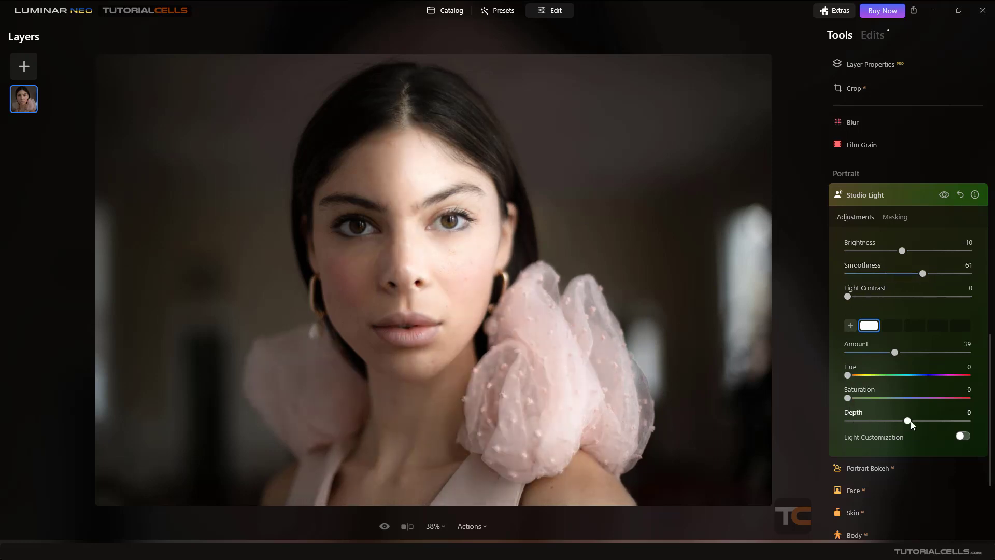
pyautogui.moveTo(911, 422)
pyautogui.mouseDown()
pyautogui.moveTo(975, 426)
pyautogui.moveTo(835, 415)
pyautogui.moveTo(910, 419)
pyautogui.mouseUp()
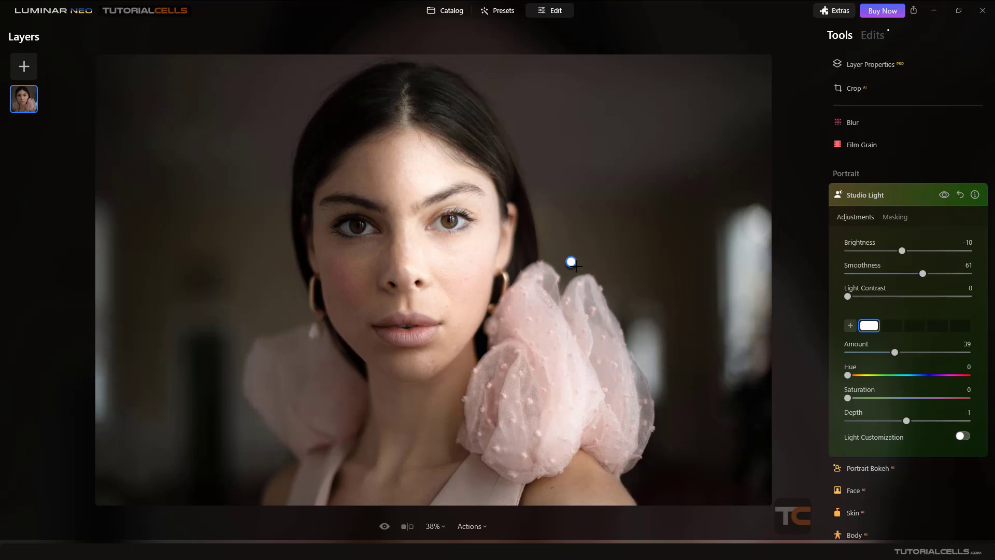
pyautogui.moveTo(573, 264); pyautogui.dragTo(574, 253)
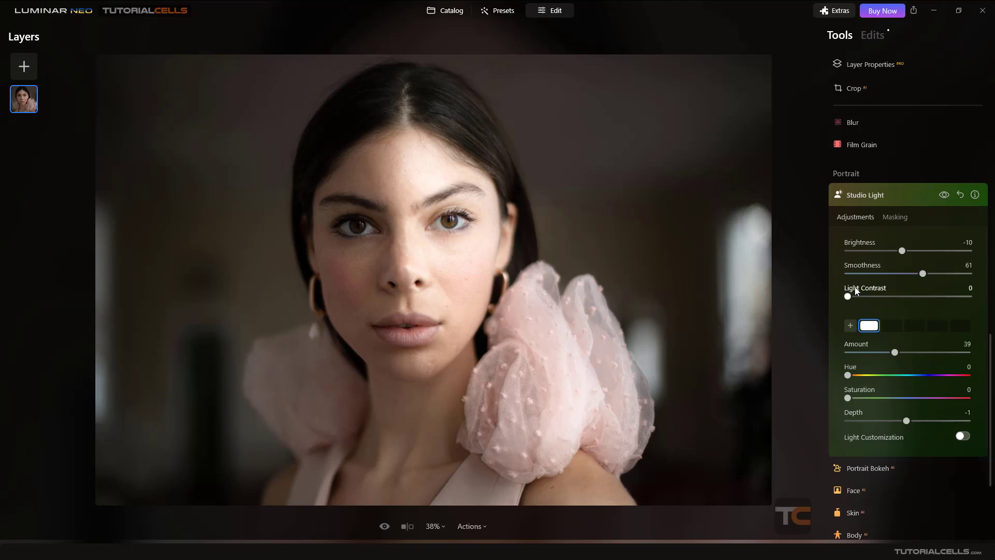
pyautogui.moveTo(849, 297)
pyautogui.mouseDown()
pyautogui.moveTo(906, 296)
pyautogui.moveTo(840, 297)
pyautogui.moveTo(920, 297)
pyautogui.moveTo(856, 298)
pyautogui.mouseUp()
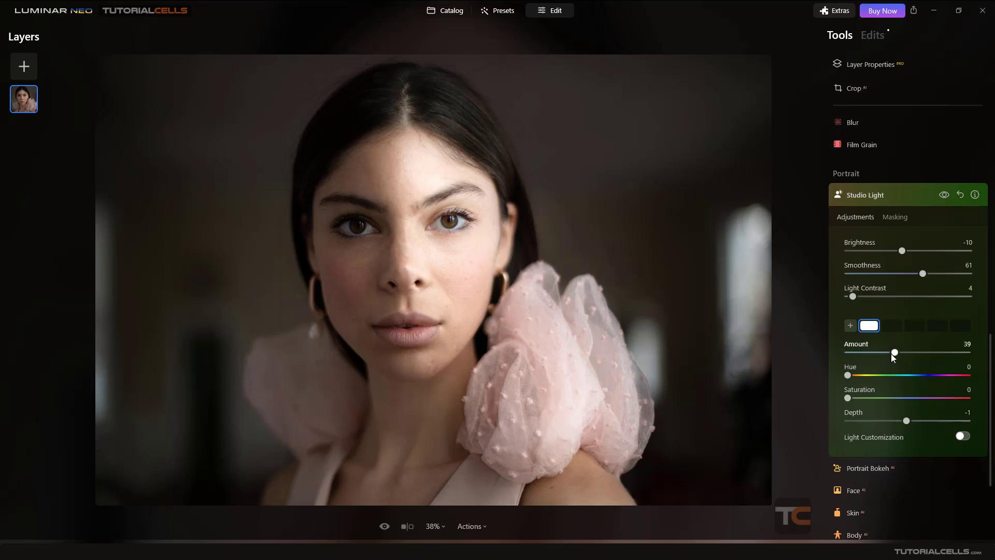
# Tint the light bright green with Amount 46, Hue 95 and Saturation 77, moving it a little higher beside the face.
pyautogui.moveTo(892, 353)
pyautogui.mouseDown()
pyautogui.moveTo(923, 356)
pyautogui.moveTo(902, 356)
pyautogui.mouseUp()
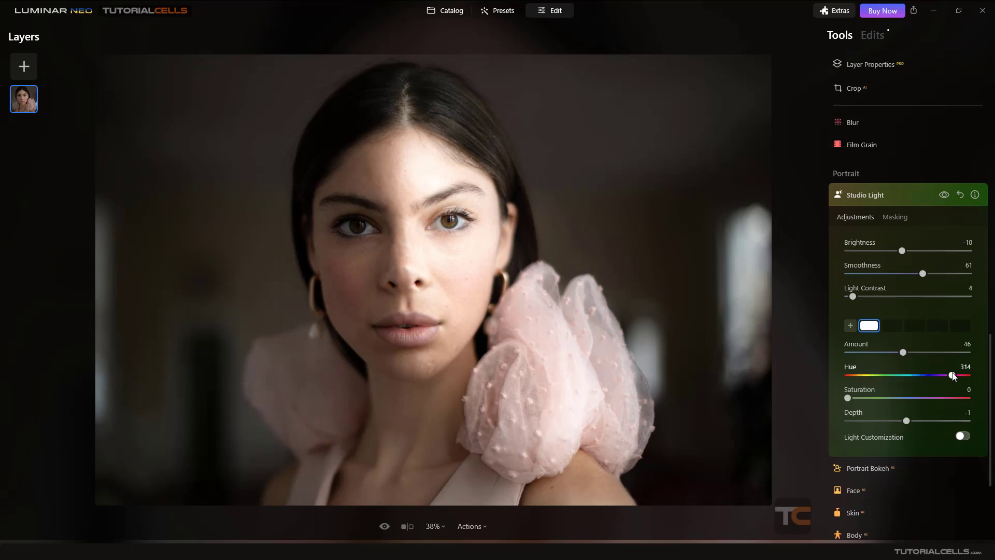
pyautogui.moveTo(954, 376); pyautogui.dragTo(951, 376)
pyautogui.moveTo(574, 252); pyautogui.dragTo(563, 229)
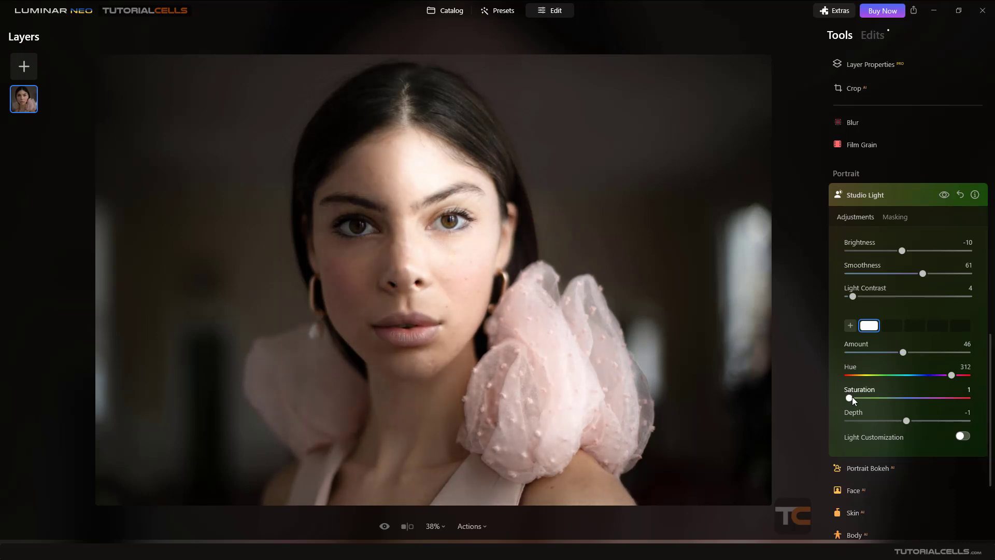
pyautogui.moveTo(853, 396); pyautogui.dragTo(933, 396)
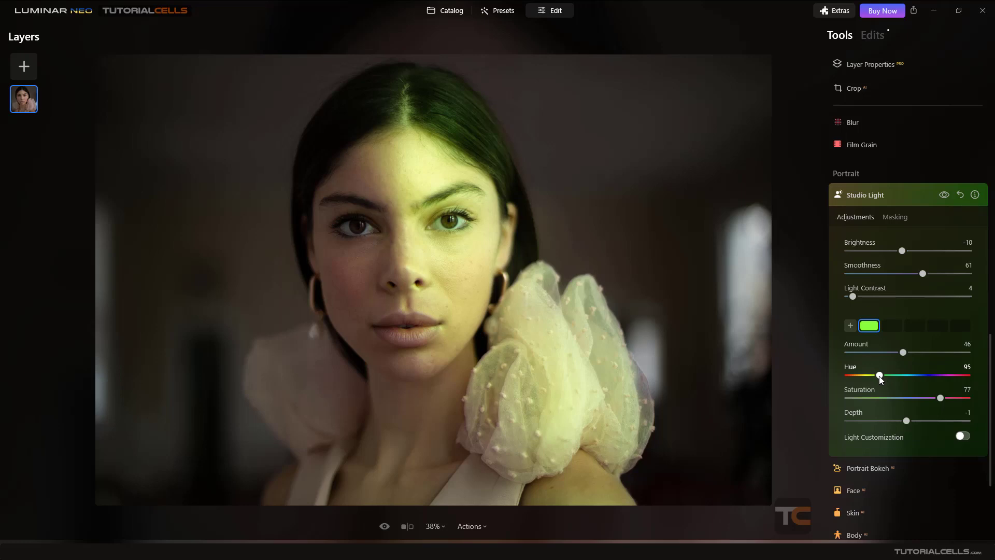
# Add a second light, place it in the background on the opposite side of the face and set its Amount to 42.
pyautogui.click(850, 326)
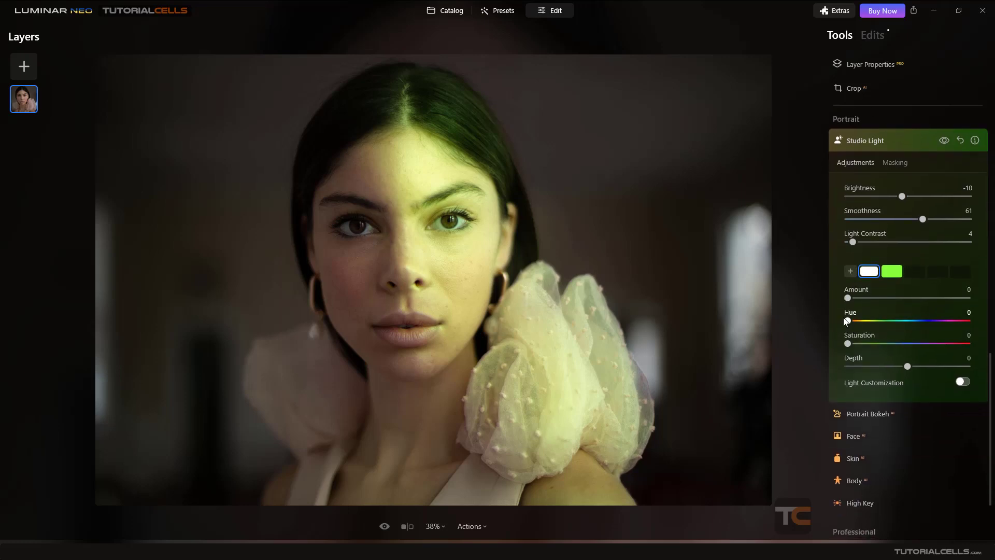
pyautogui.moveTo(508, 330); pyautogui.dragTo(235, 233)
pyautogui.moveTo(849, 298); pyautogui.dragTo(901, 304)
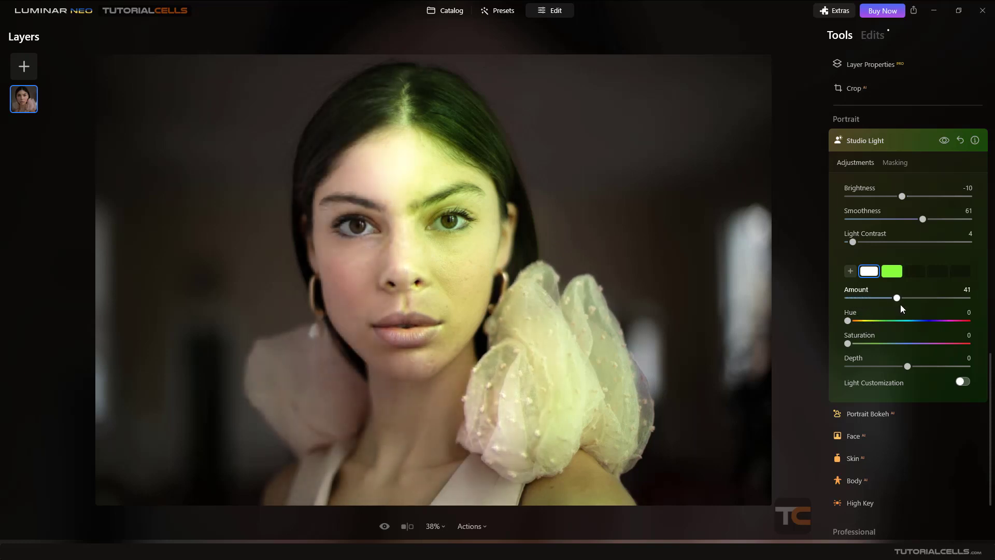
pyautogui.moveTo(235, 233); pyautogui.dragTo(216, 219)
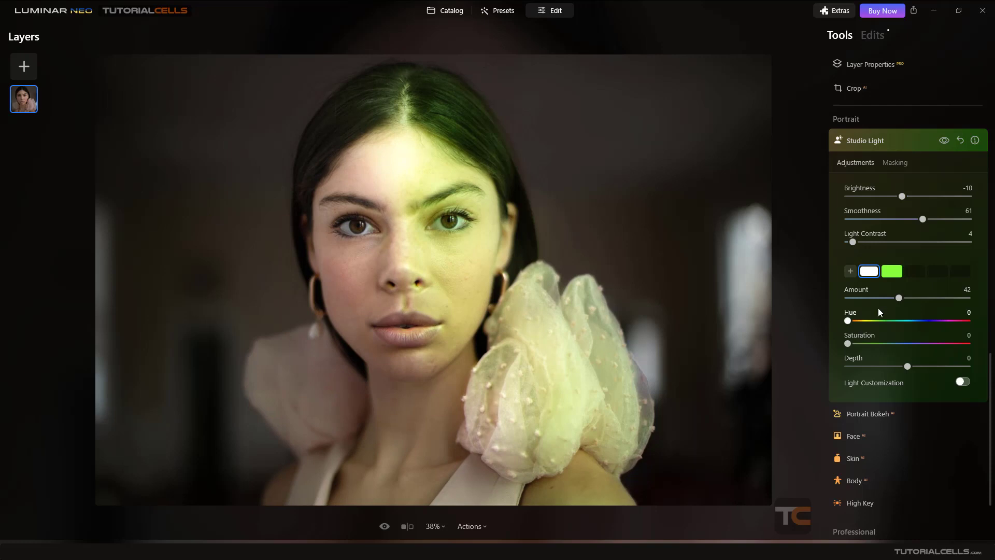
# Color the second light red with Amount 30, Hue 360 and Saturation 95, and set its Depth to -45.
pyautogui.moveTo(899, 300); pyautogui.dragTo(949, 321)
pyautogui.moveTo(743, 311)
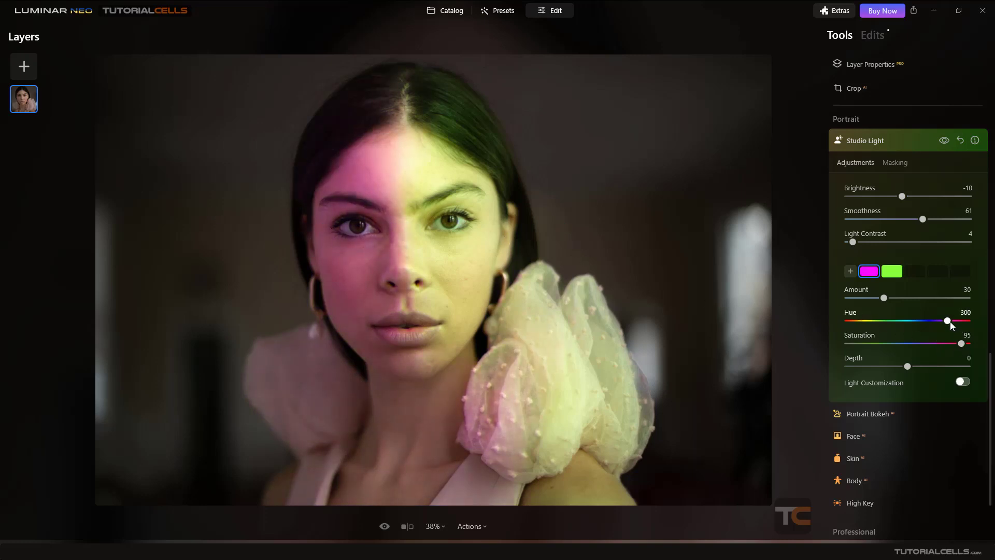
pyautogui.moveTo(949, 322); pyautogui.dragTo(973, 327)
pyautogui.moveTo(907, 366); pyautogui.dragTo(859, 368)
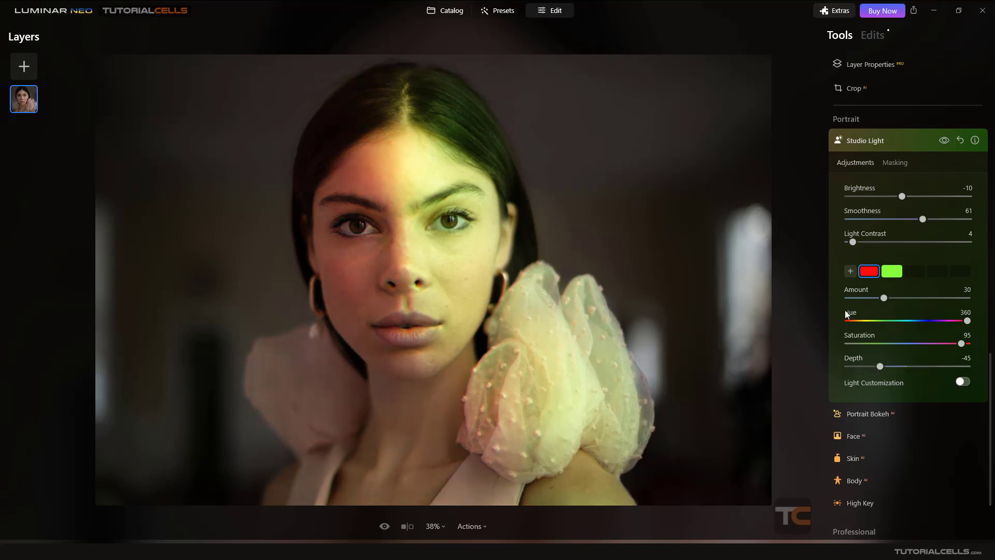
# Remove the green light from the Studio Light setup, keeping only the red one.
pyautogui.rightClick(891, 276)
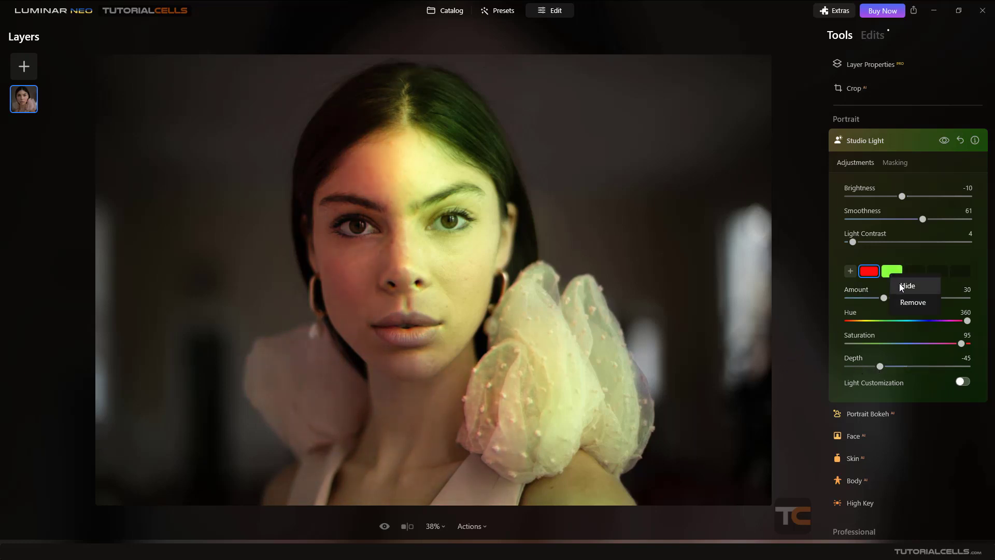
pyautogui.click(907, 303)
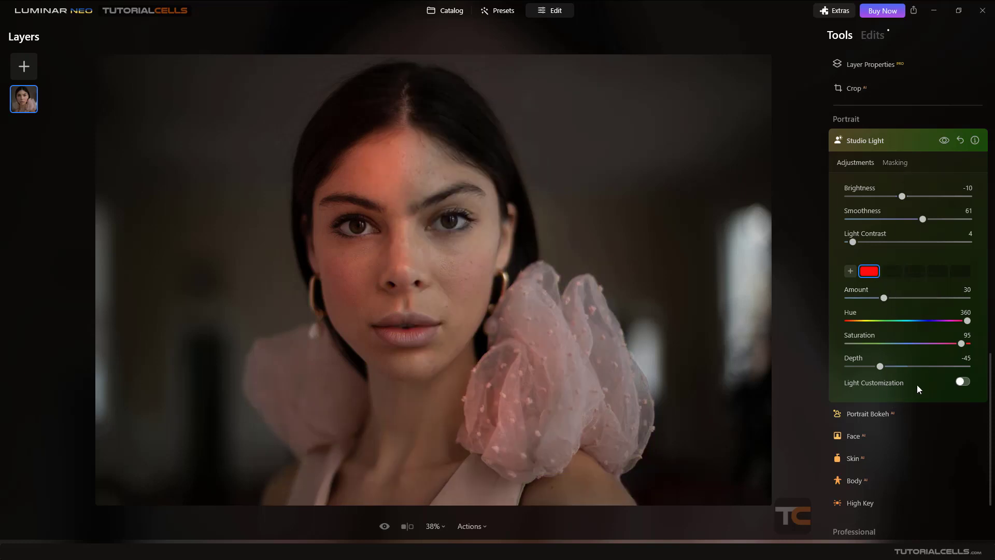
# Enable Light Customization for the red light and apply the Strips pattern with Scale -2 at position X 33, Y 106.
pyautogui.scroll(-2, 919, 378)
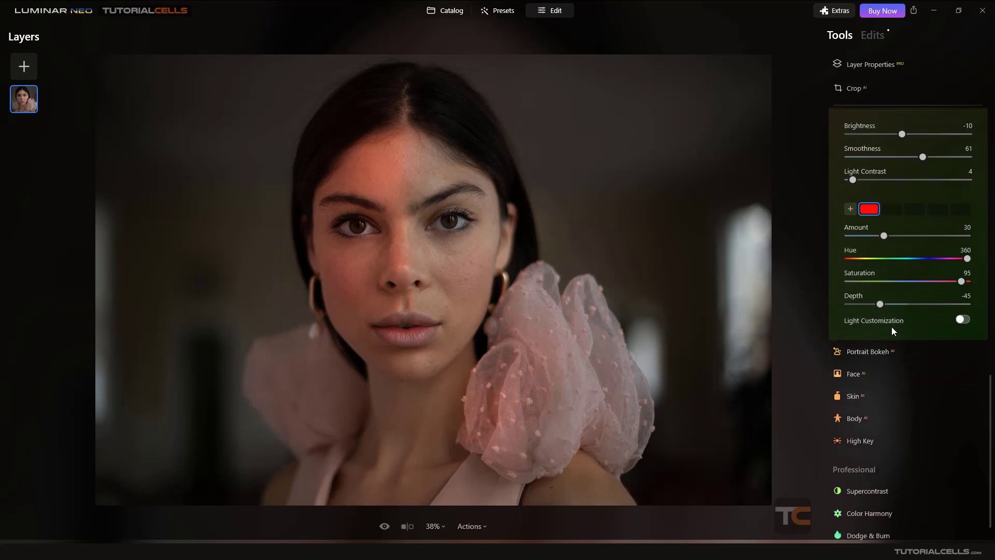
pyautogui.click(959, 320)
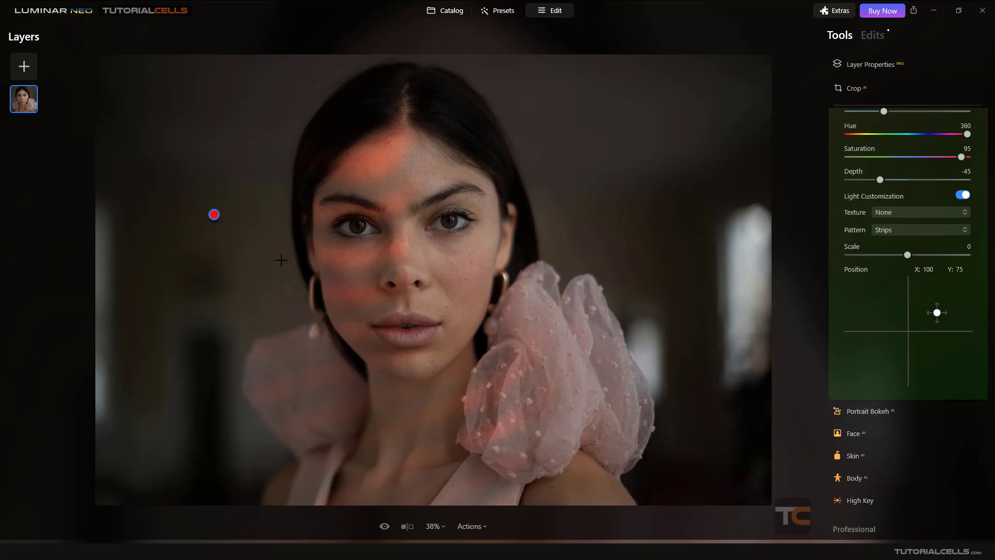
pyautogui.click(907, 229)
pyautogui.click(902, 249)
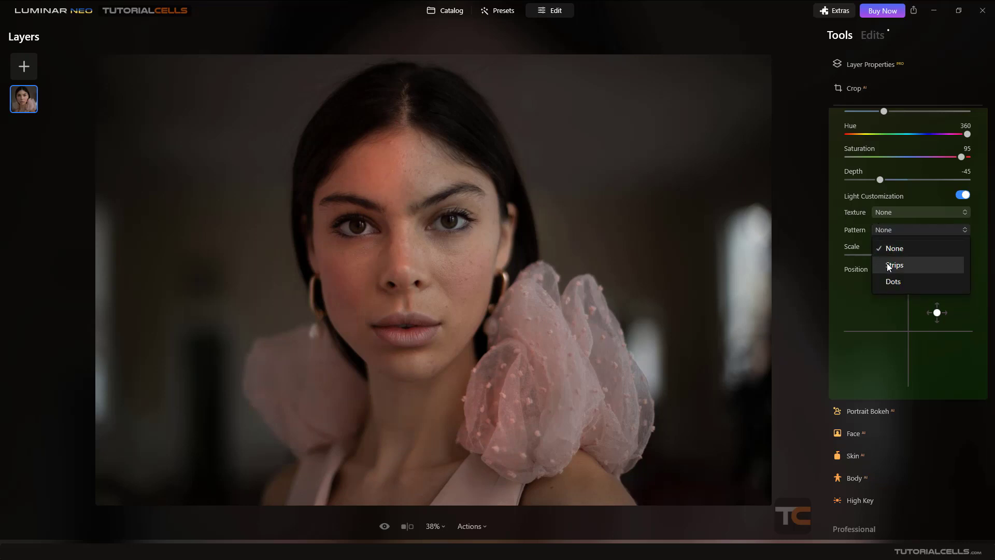
pyautogui.click(887, 264)
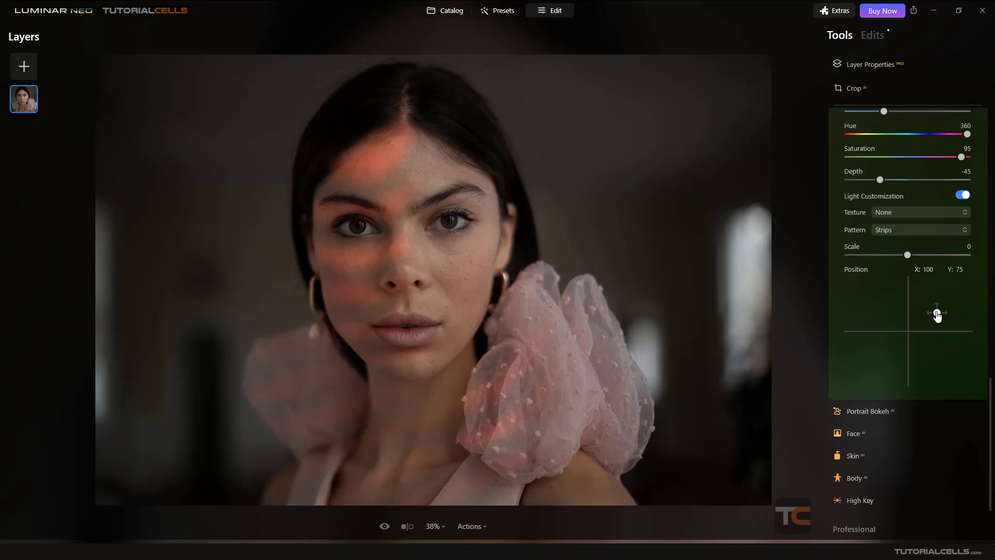
pyautogui.moveTo(937, 312)
pyautogui.mouseDown()
pyautogui.moveTo(879, 308)
pyautogui.moveTo(918, 308)
pyautogui.mouseUp()
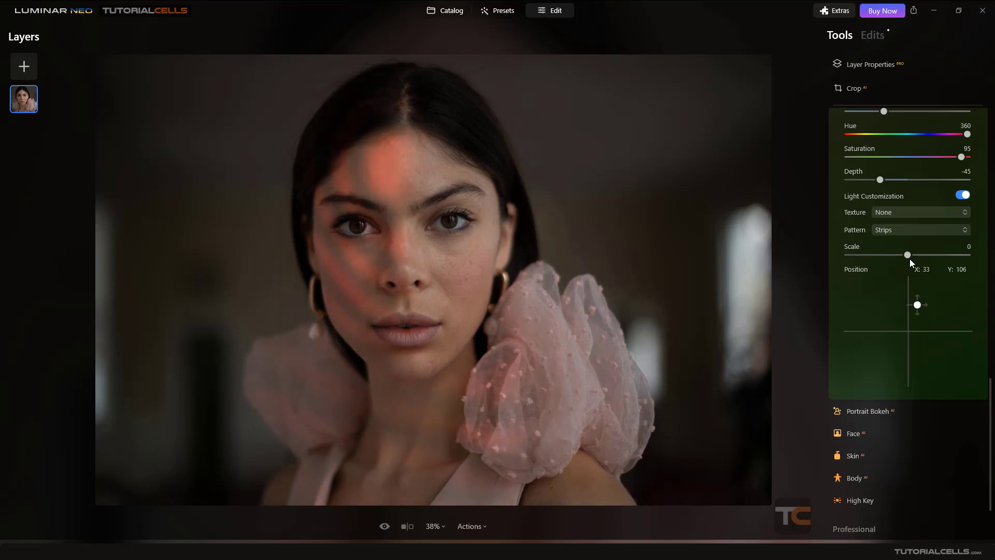
pyautogui.moveTo(909, 256)
pyautogui.mouseDown()
pyautogui.moveTo(928, 259)
pyautogui.moveTo(907, 260)
pyautogui.mouseUp()
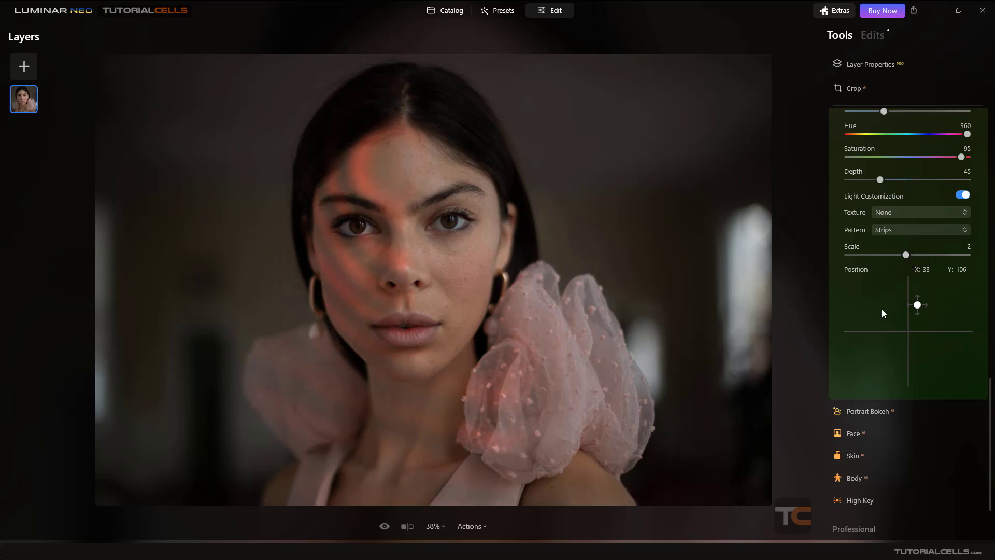
# Try the Dots pattern on the red light, and set the pattern back to None.
pyautogui.click(891, 231)
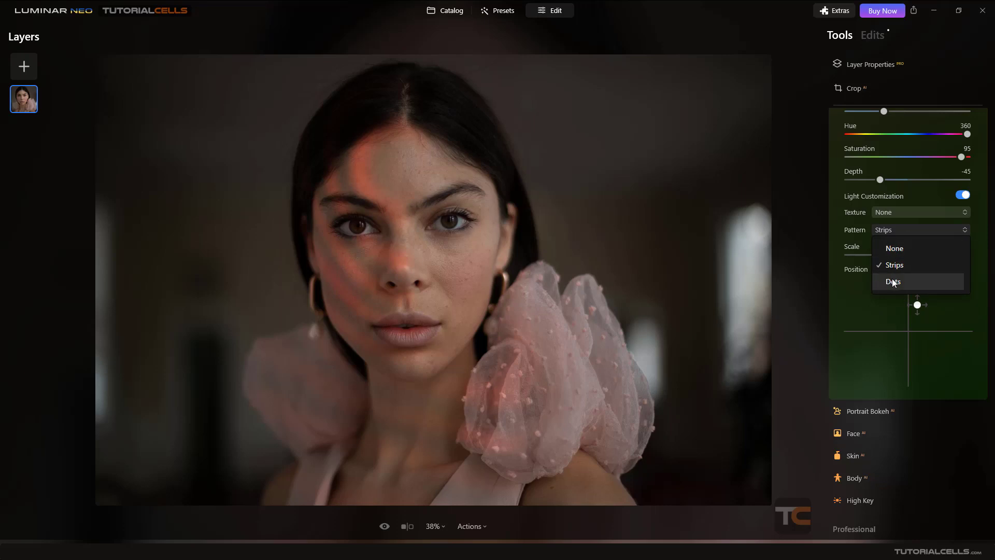
pyautogui.click(893, 282)
pyautogui.click(889, 233)
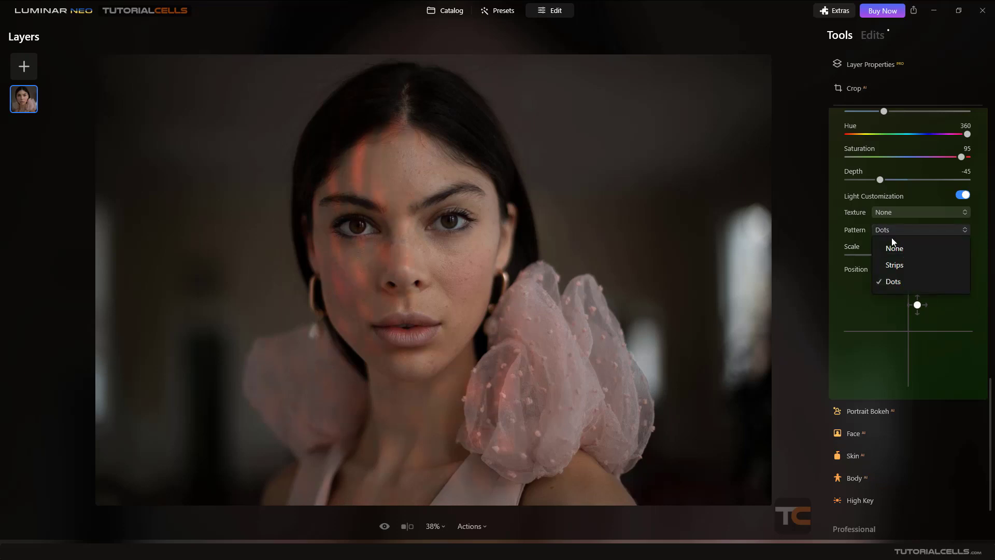
pyautogui.click(894, 246)
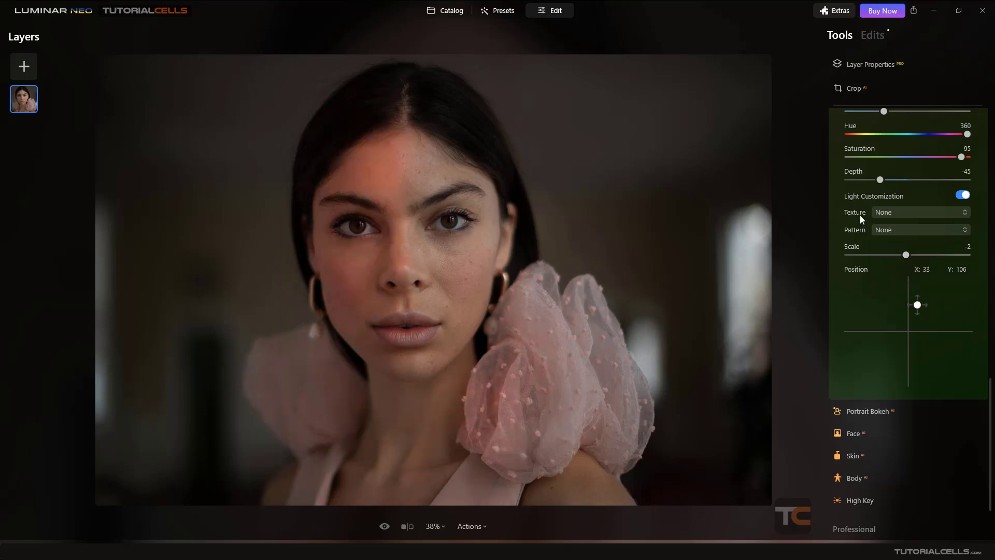
# Try the Palm Leaf texture on the red light, and reset the texture to None.
pyautogui.click(894, 213)
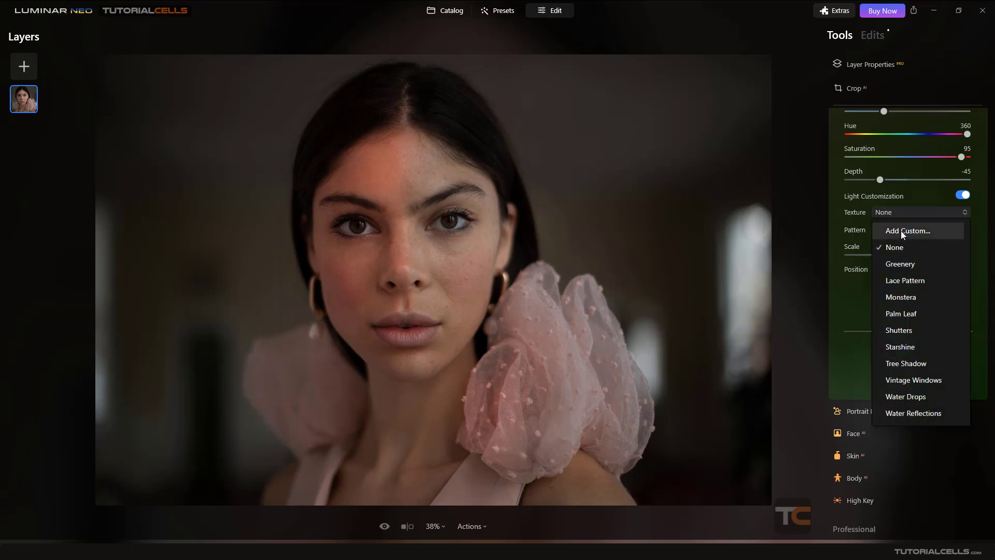
pyautogui.click(865, 289)
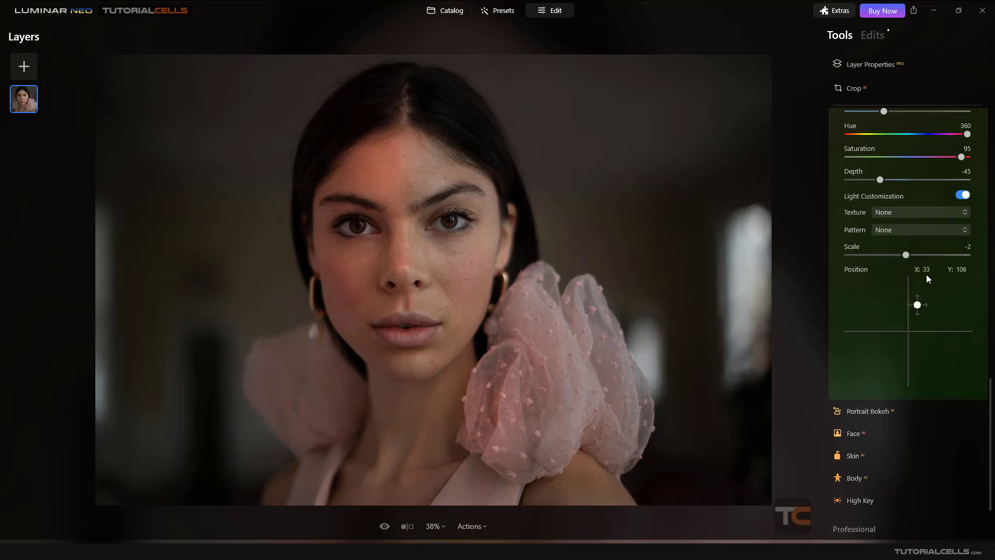
pyautogui.click(894, 210)
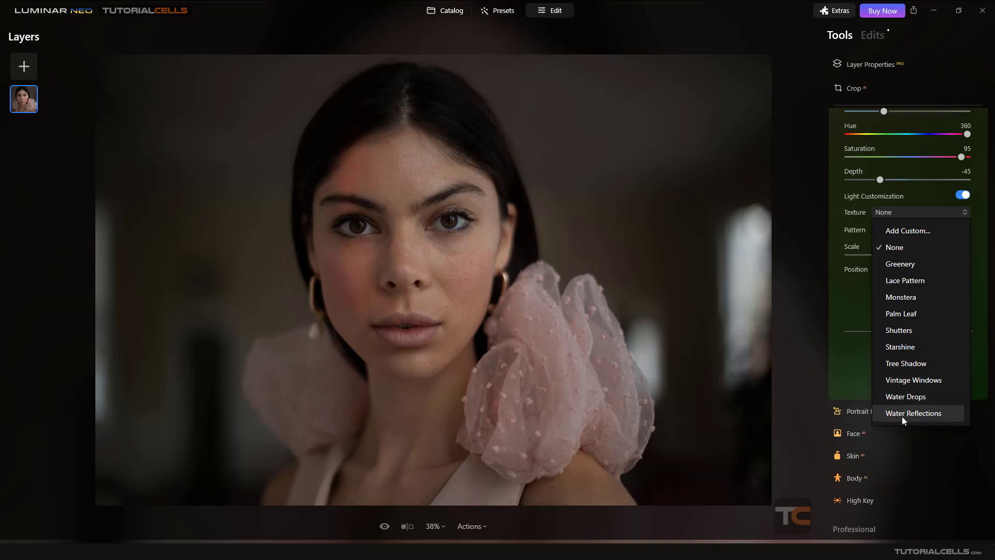
pyautogui.click(910, 314)
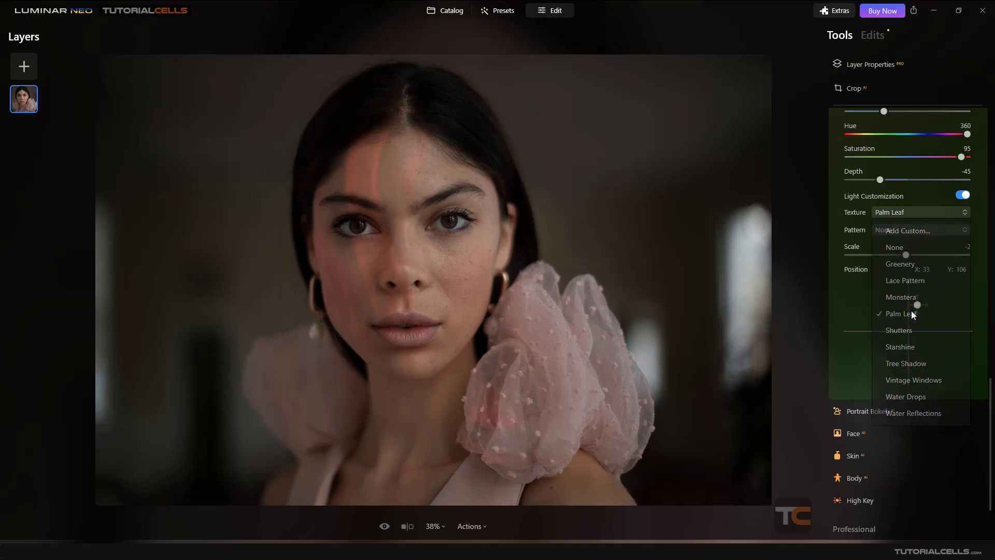
pyautogui.click(910, 216)
pyautogui.click(905, 245)
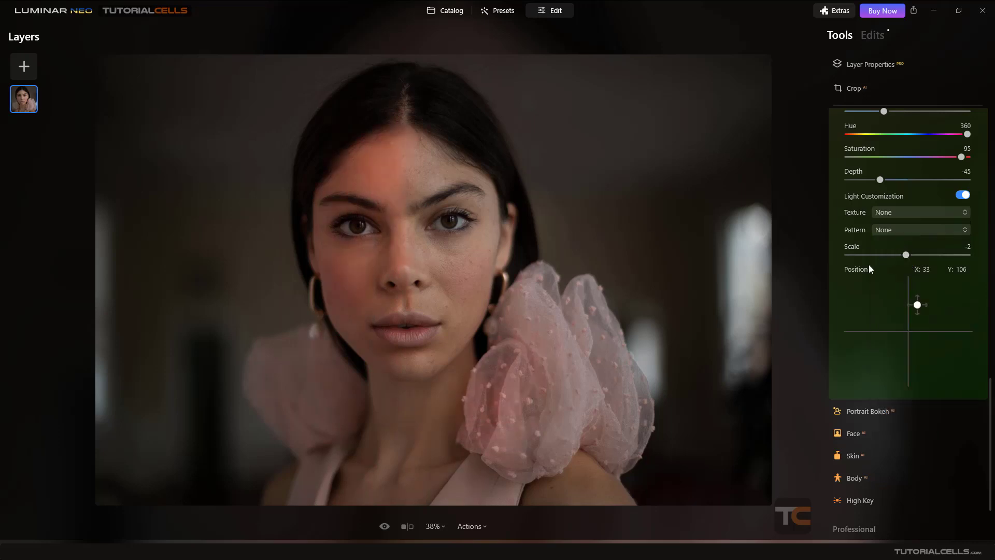
pyautogui.scroll(3, 915, 302)
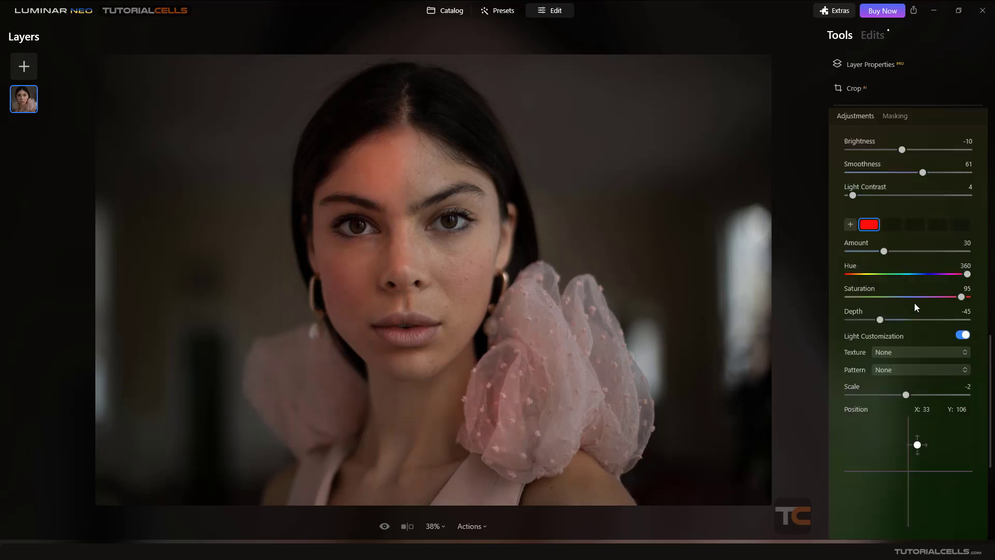
# Move the red light's customization position to X 146, Y 73.
pyautogui.scroll(-4, 912, 363)
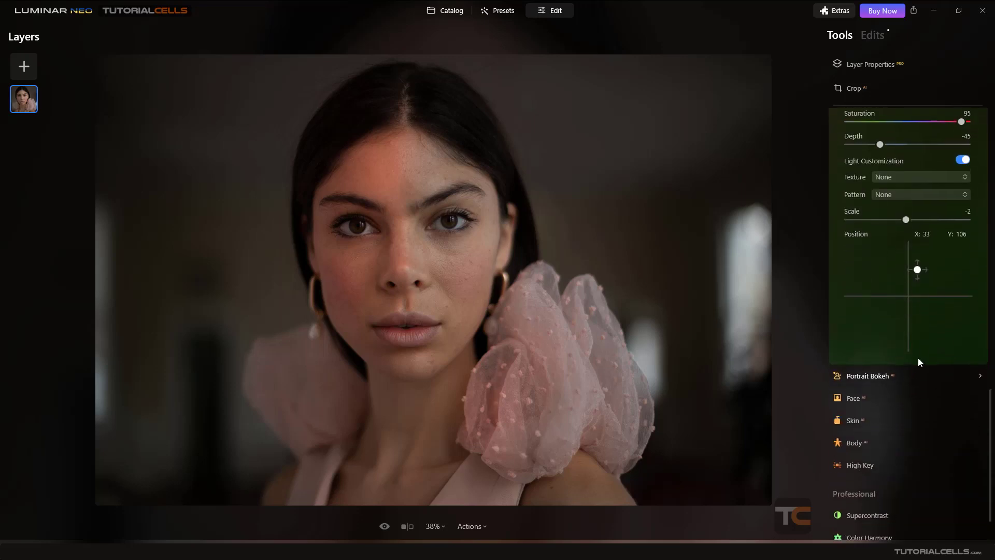
pyautogui.moveTo(917, 259); pyautogui.dragTo(949, 273)
pyautogui.scroll(2, 889, 259)
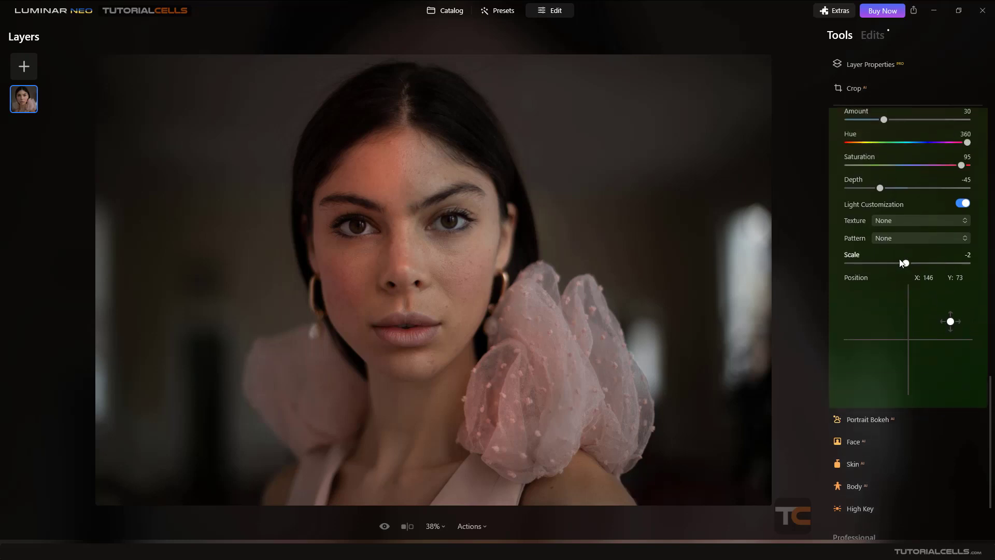
# Apply the Lace Pattern texture to the red light at position X 49, Y 85, combined with the Strips pattern.
pyautogui.click(898, 228)
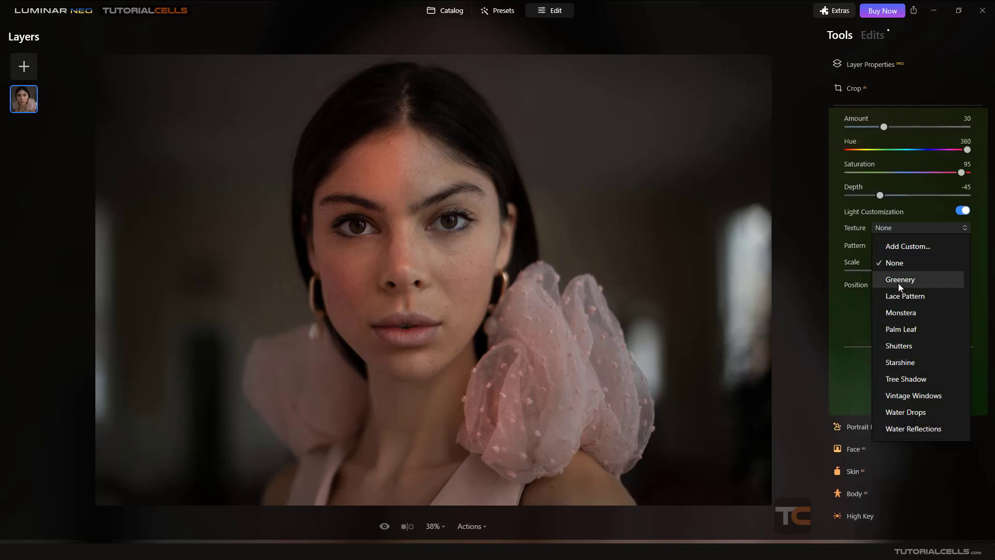
pyautogui.click(902, 297)
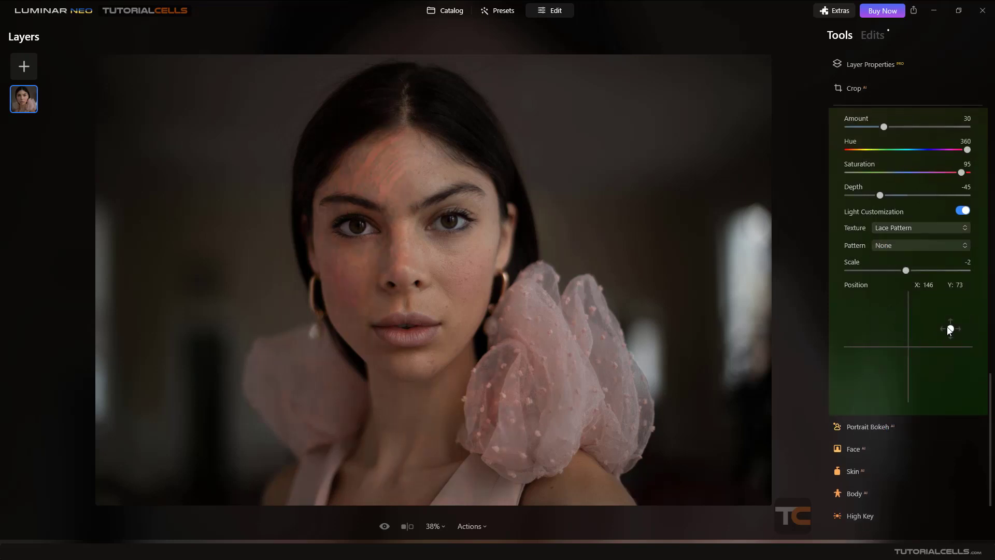
pyautogui.moveTo(921, 336); pyautogui.dragTo(911, 305)
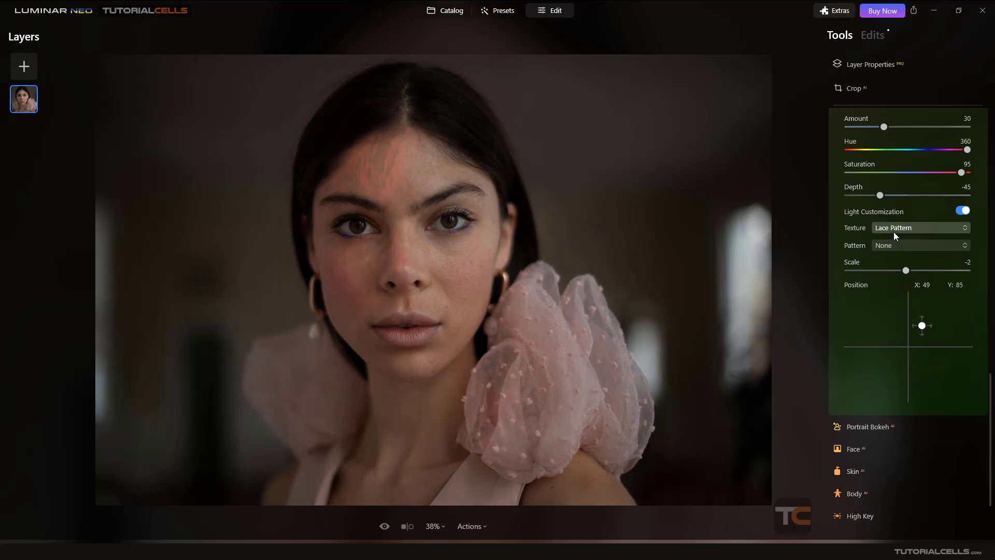
pyautogui.click(898, 246)
pyautogui.click(893, 282)
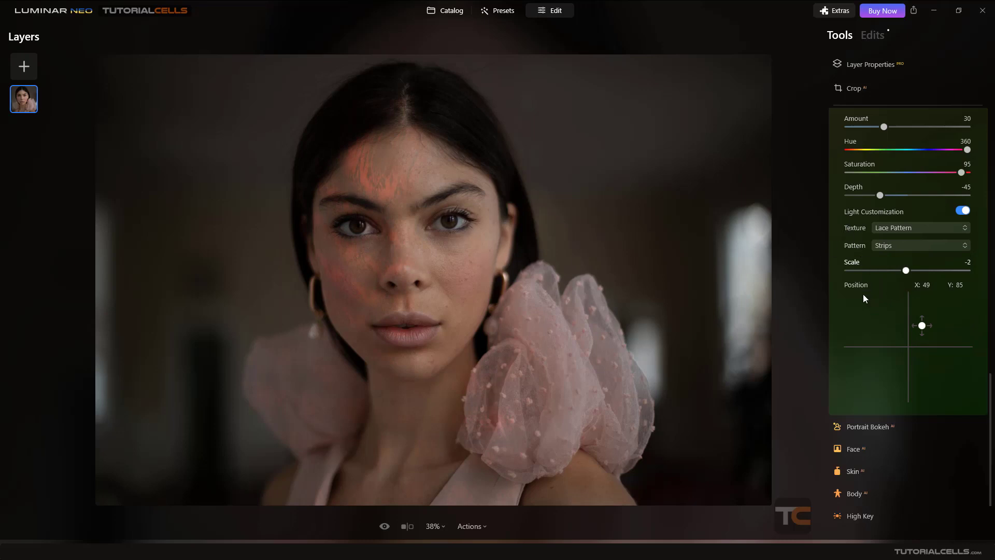
# Erase the Studio Light effect from the large pink tulle sleeve using the masking brush in Erase mode.
pyautogui.scroll(4, 910, 330)
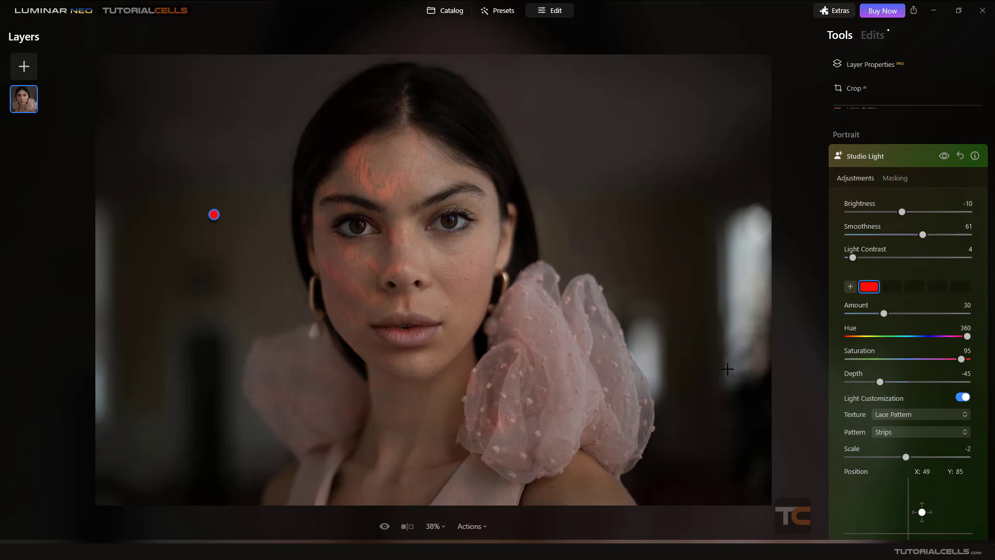
pyautogui.click(891, 180)
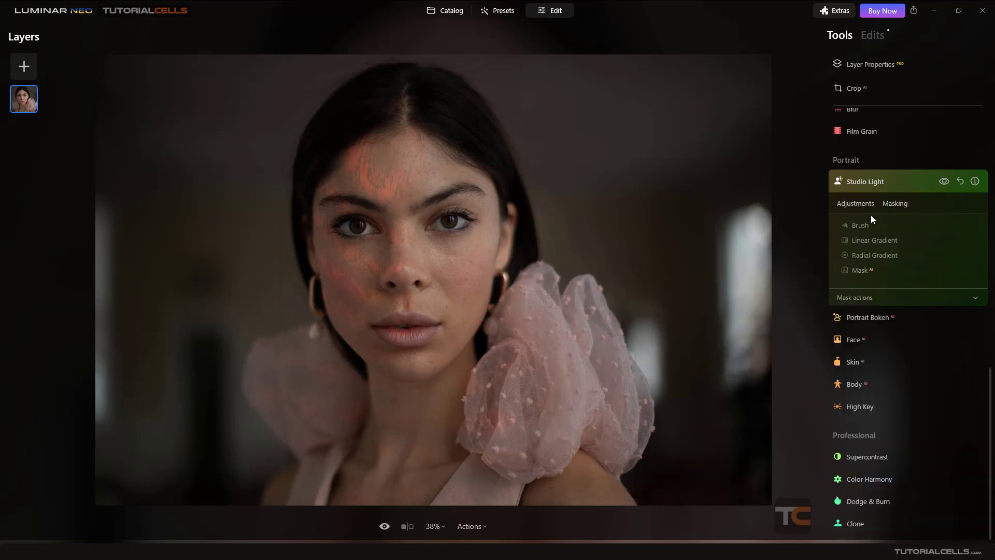
pyautogui.click(866, 228)
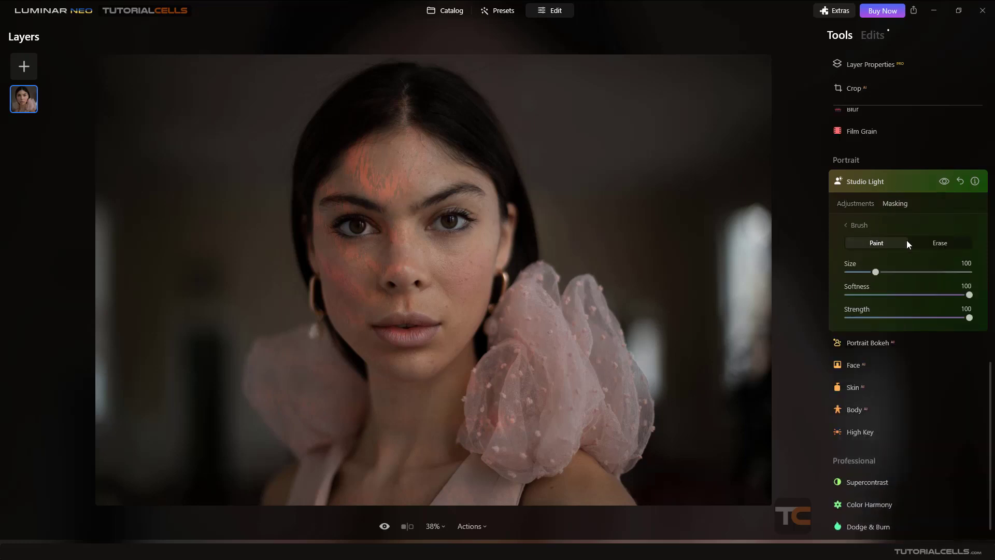
pyautogui.click(928, 243)
pyautogui.moveTo(560, 393)
pyautogui.mouseDown()
pyautogui.moveTo(496, 388)
pyautogui.moveTo(518, 351)
pyautogui.moveTo(520, 322)
pyautogui.moveTo(470, 399)
pyautogui.moveTo(445, 412)
pyautogui.moveTo(396, 415)
pyautogui.moveTo(304, 377)
pyautogui.moveTo(341, 405)
pyautogui.moveTo(582, 426)
pyautogui.moveTo(542, 429)
pyautogui.moveTo(492, 368)
pyautogui.moveTo(551, 304)
pyautogui.moveTo(604, 409)
pyautogui.moveTo(552, 284)
pyautogui.moveTo(552, 308)
pyautogui.moveTo(576, 297)
pyautogui.moveTo(617, 343)
pyautogui.moveTo(623, 430)
pyautogui.moveTo(550, 449)
pyautogui.moveTo(601, 483)
pyautogui.moveTo(442, 474)
pyautogui.moveTo(580, 494)
pyautogui.moveTo(569, 499)
pyautogui.moveTo(351, 479)
pyautogui.moveTo(308, 446)
pyautogui.moveTo(291, 363)
pyautogui.moveTo(280, 393)
pyautogui.moveTo(277, 372)
pyautogui.moveTo(272, 440)
pyautogui.moveTo(331, 492)
pyautogui.moveTo(298, 494)
pyautogui.moveTo(619, 481)
pyautogui.mouseUp()
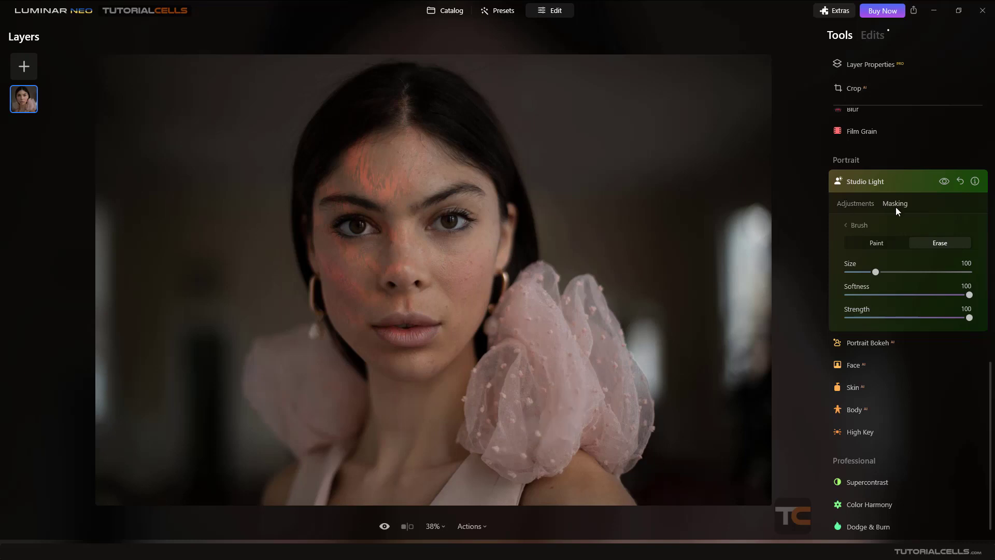
# Return to the Studio Light adjustments and move the red light to the opposite side of the woman's head, beside the forehead.
pyautogui.click(853, 224)
pyautogui.click(854, 206)
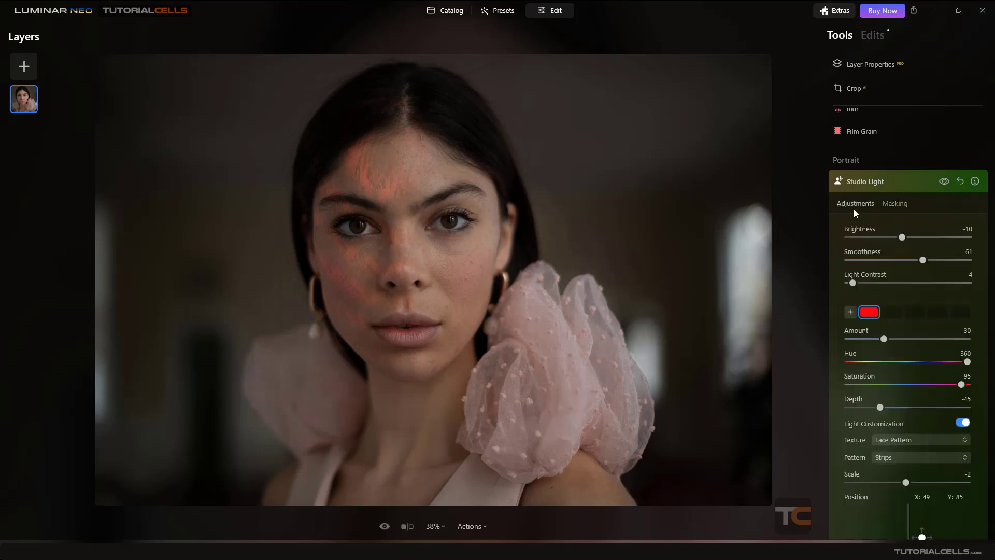
pyautogui.scroll(-3, 882, 278)
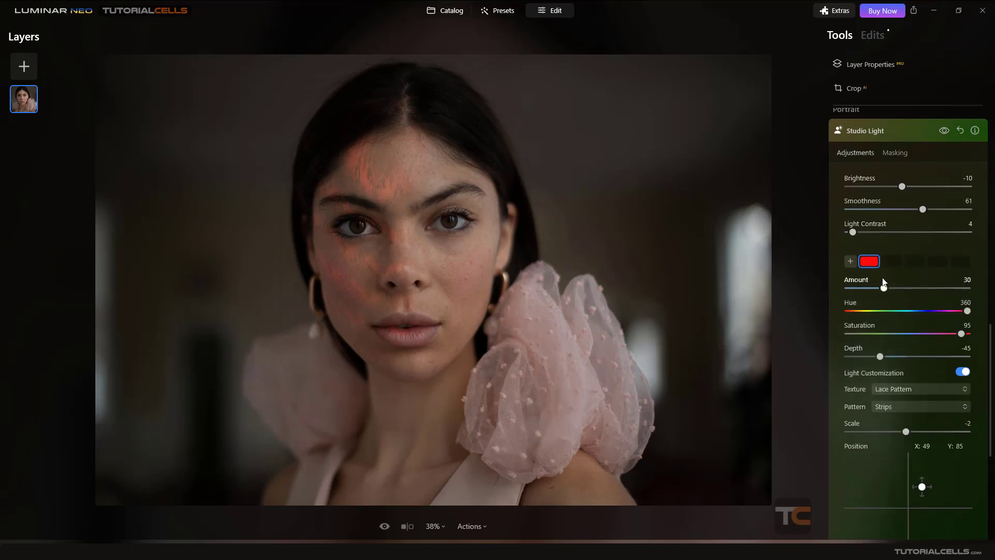
pyautogui.scroll(2, 882, 279)
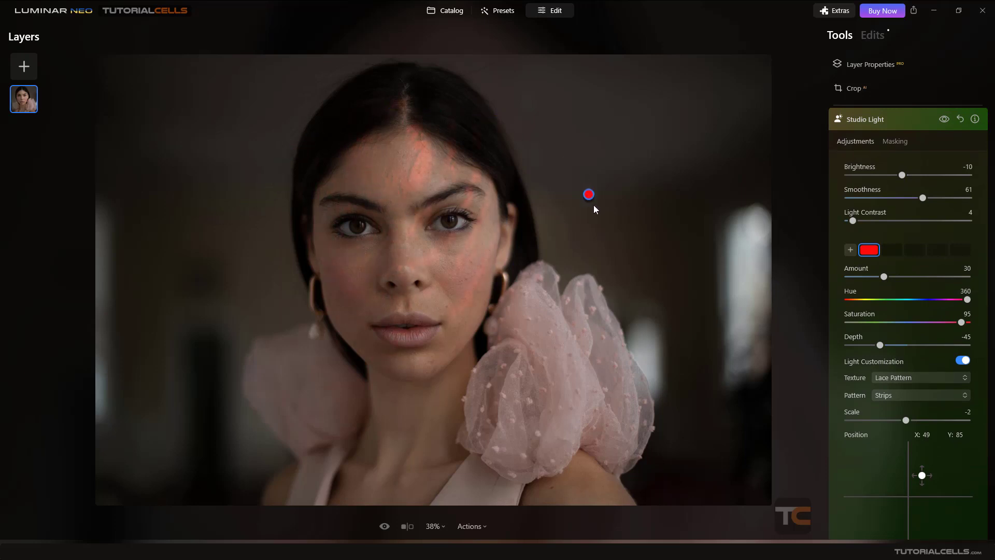
pyautogui.moveTo(585, 305)
pyautogui.mouseDown()
pyautogui.moveTo(440, 433)
pyautogui.moveTo(198, 297)
pyautogui.moveTo(324, 98)
pyautogui.moveTo(576, 181)
pyautogui.moveTo(457, 422)
pyautogui.moveTo(262, 211)
pyautogui.moveTo(595, 202)
pyautogui.moveTo(640, 297)
pyautogui.mouseUp()
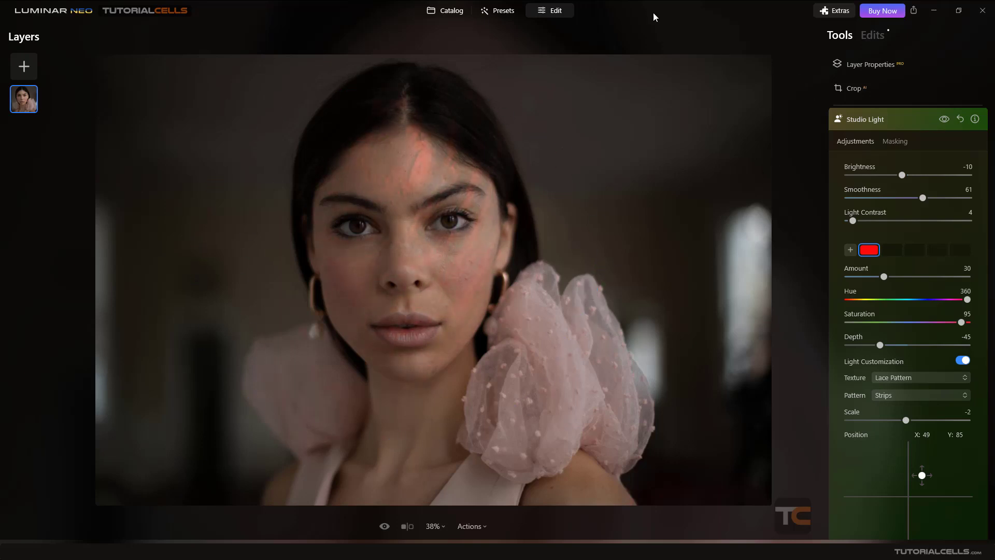